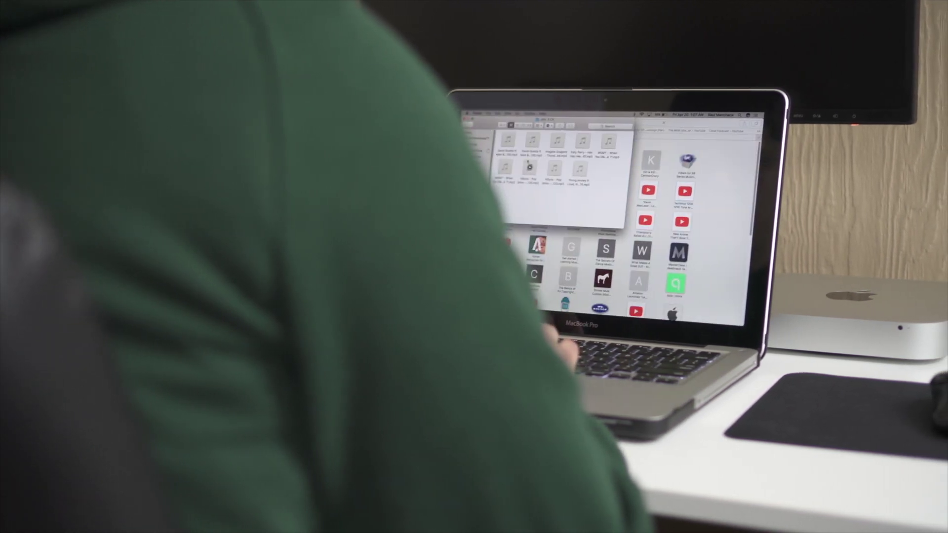
Load the DJcity record-pool page in Safari and scroll down its Top 50 chart.
key("Return")
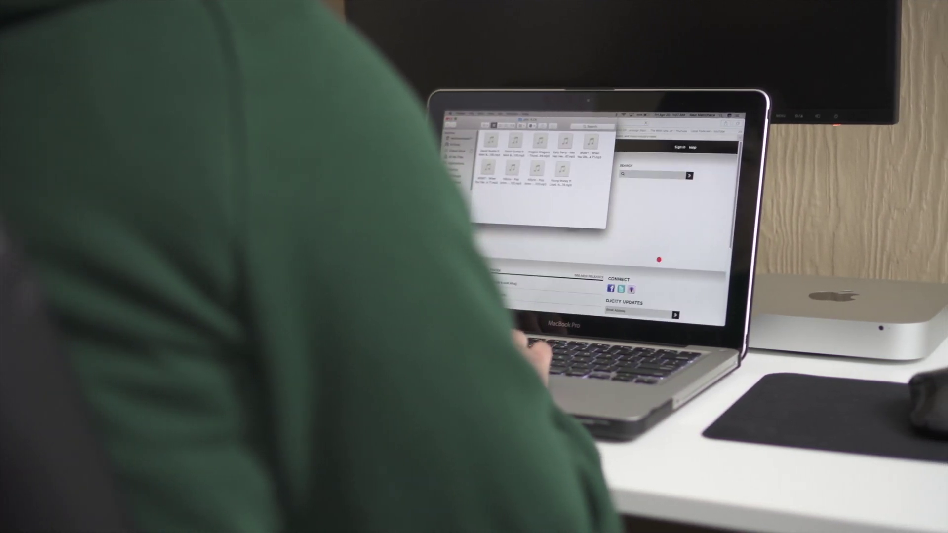
left_click(657, 228)
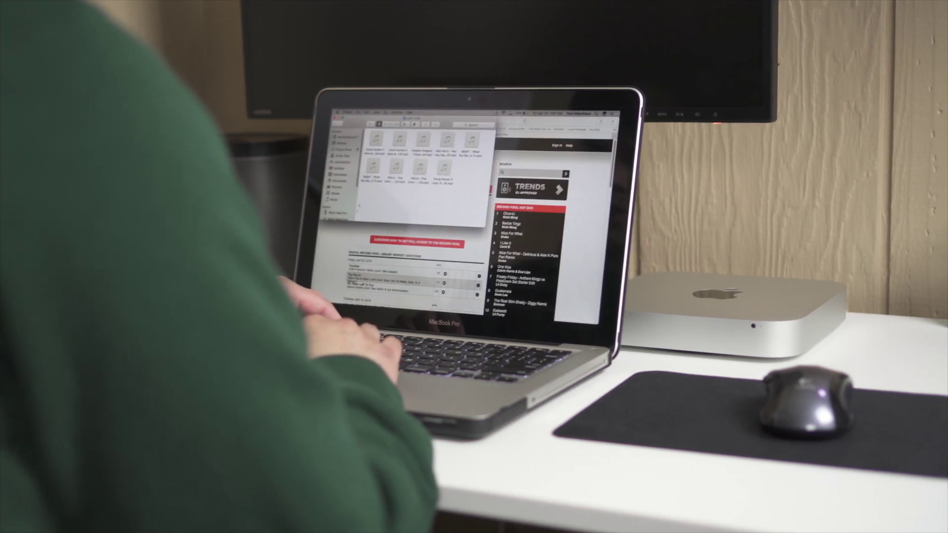
scroll(531, 237, "down", 2)
scroll(494, 222, "down", 5)
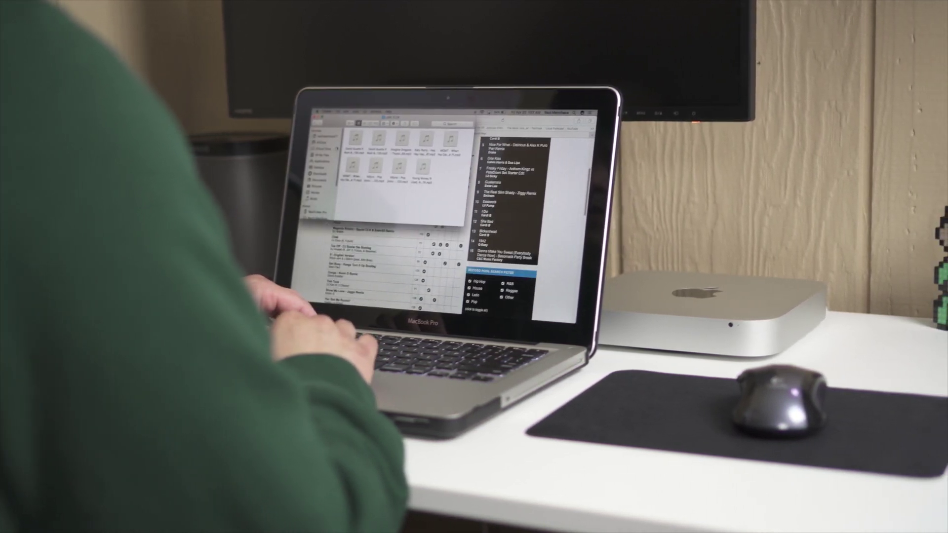
left_click(331, 250)
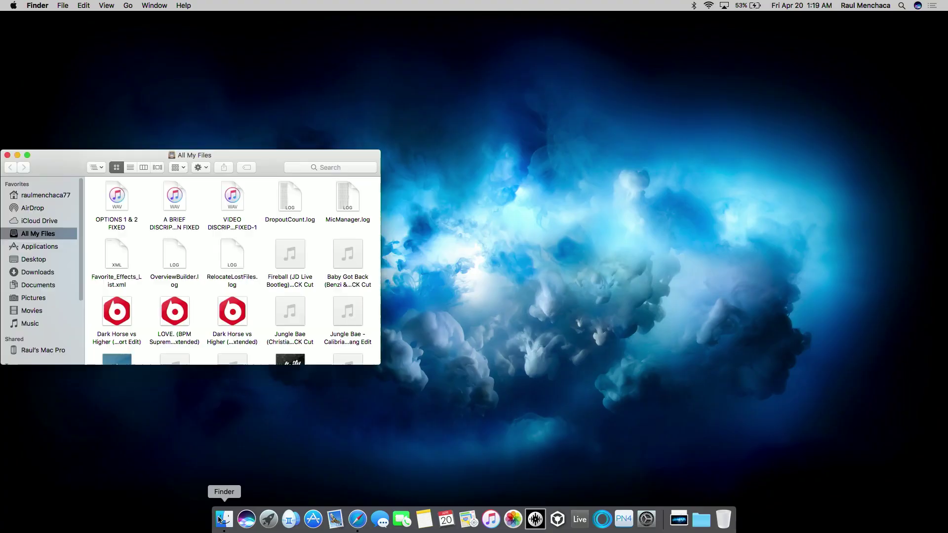
Browse the _Serato_ folder in Music and look through its Crates folder.
left_click(59, 324)
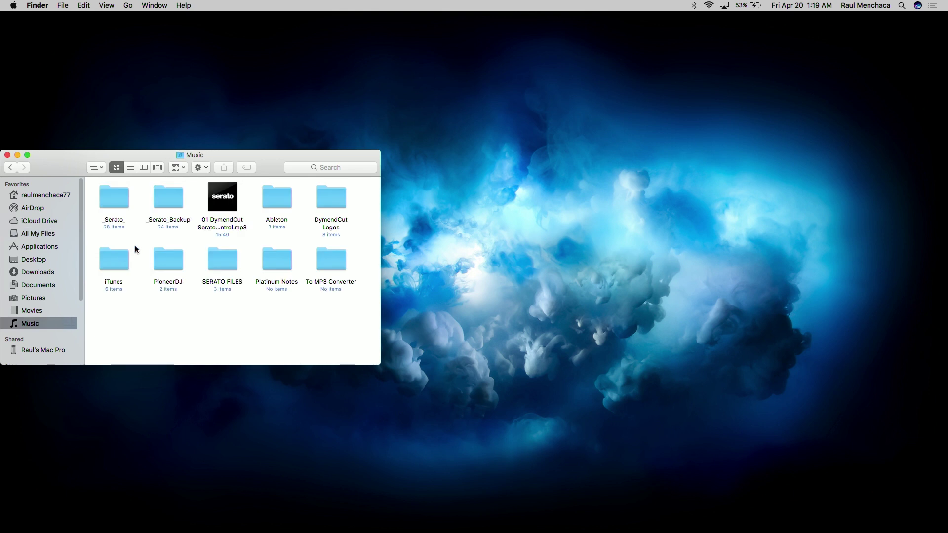
double_click(122, 210)
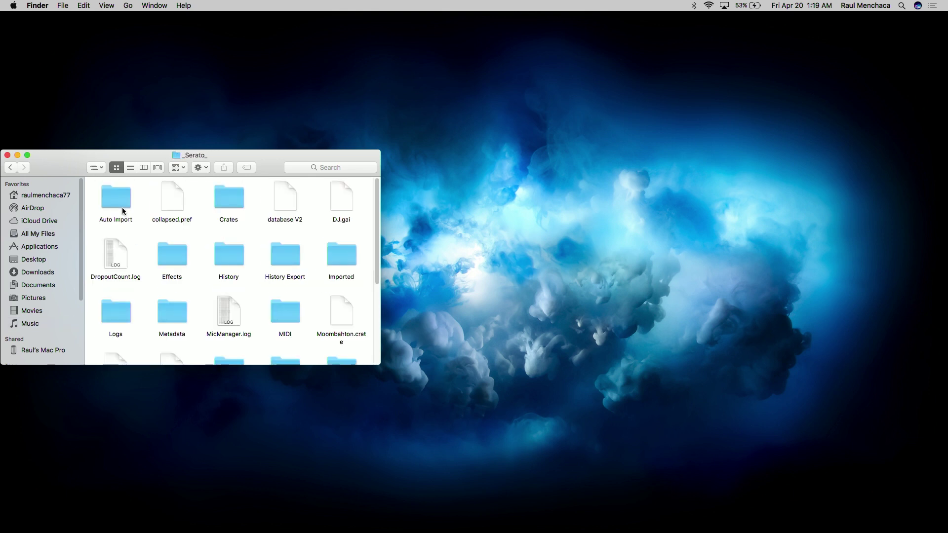
scroll(122, 210, "down", 1)
scroll(123, 211, "down", 4)
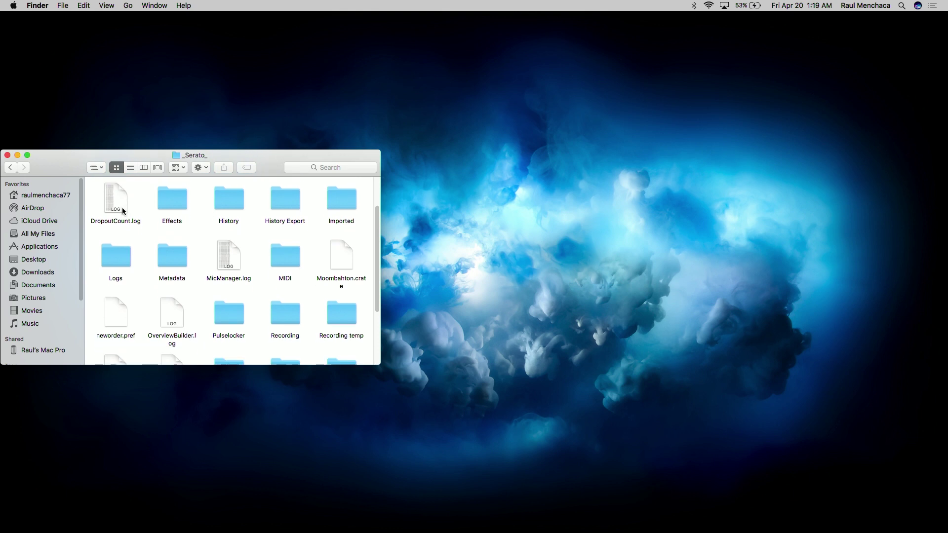
scroll(123, 211, "down", 3)
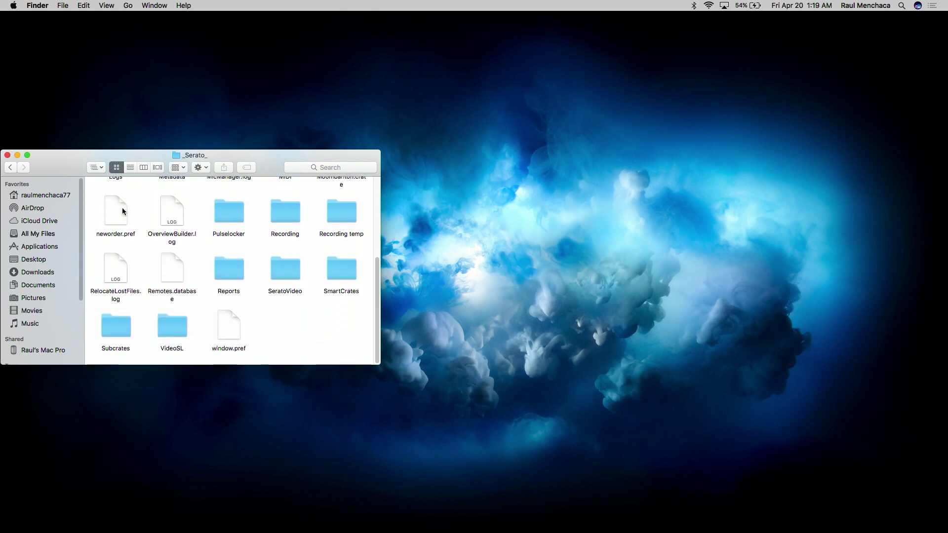
scroll(126, 212, "up", 7)
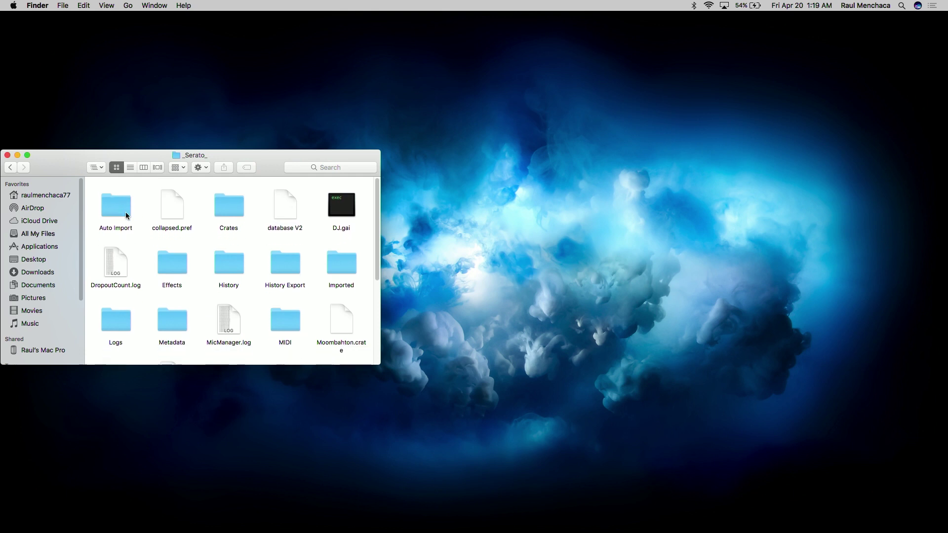
double_click(228, 202)
scroll(228, 203, "down", 6)
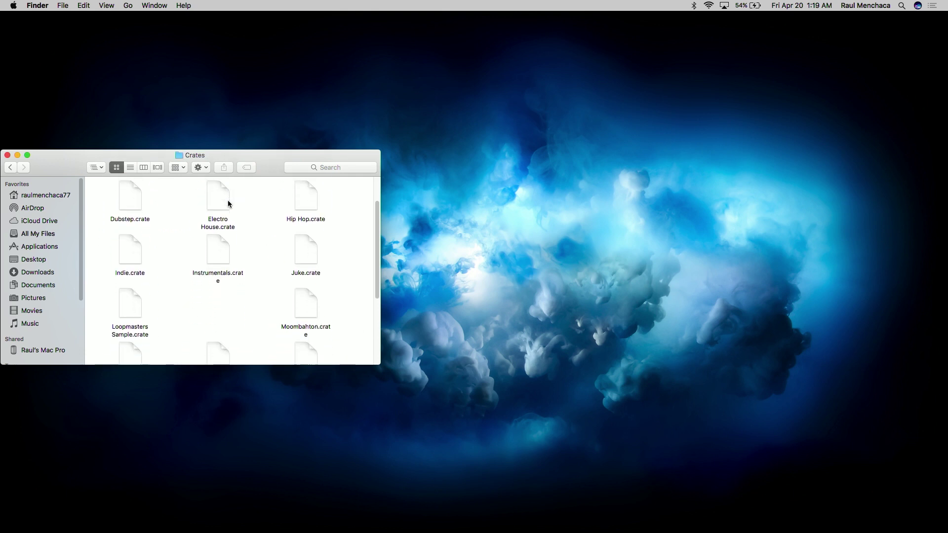
scroll(227, 200, "down", 5)
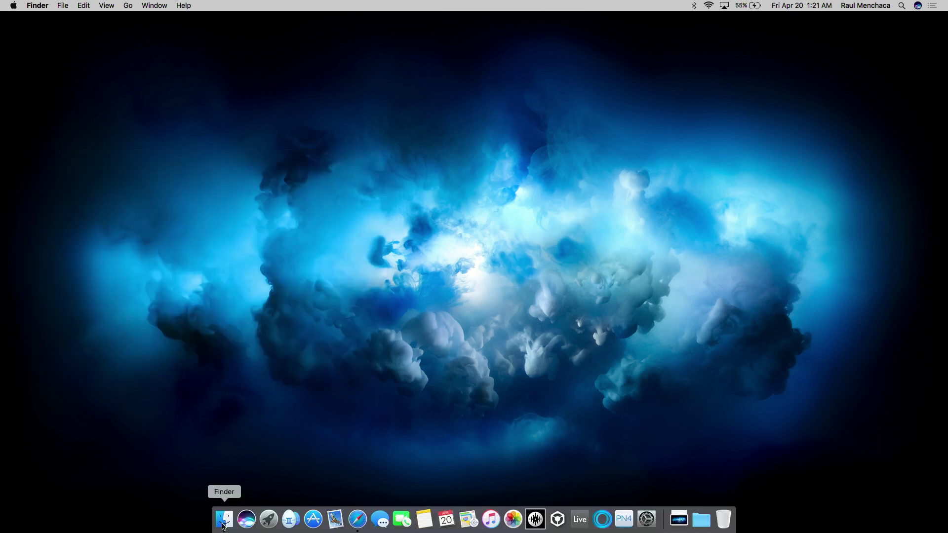
In a new window, drill into SERATO FILES > AUDIO > 2018 > CLUB KILLERS > APRIL > APR. 13 CK.
left_click(223, 524)
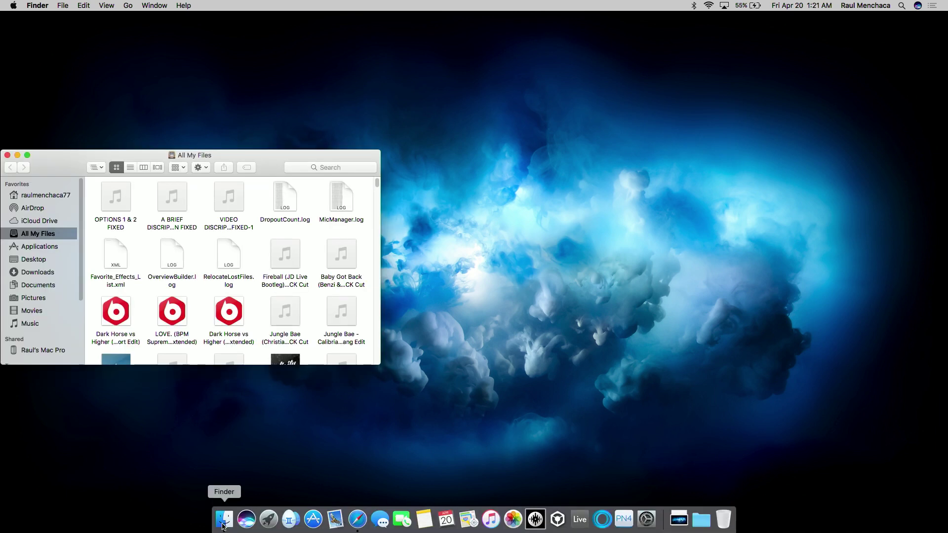
left_click(37, 323)
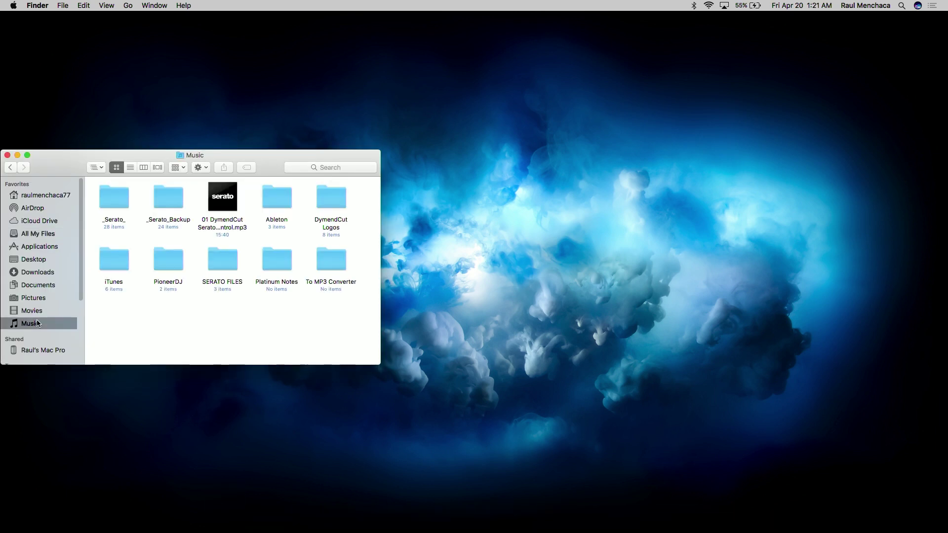
double_click(220, 266)
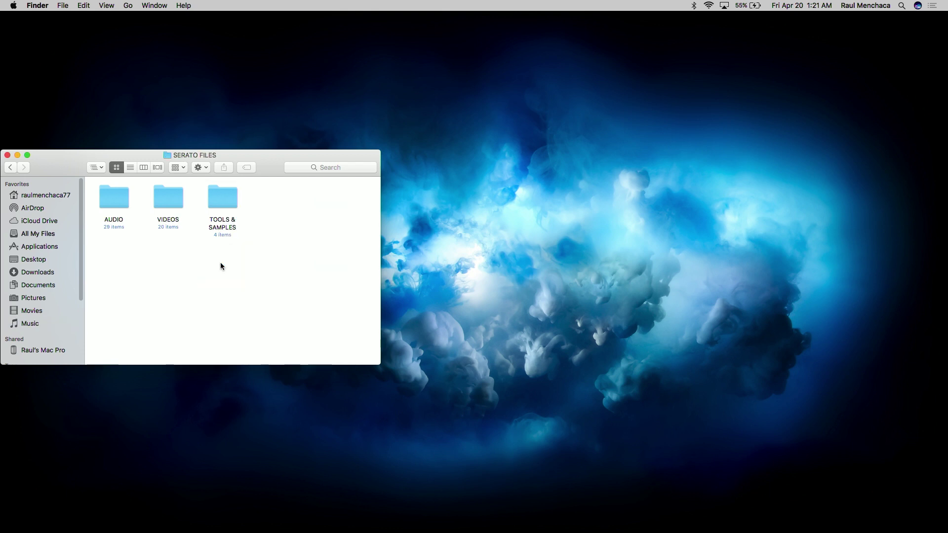
double_click(111, 193)
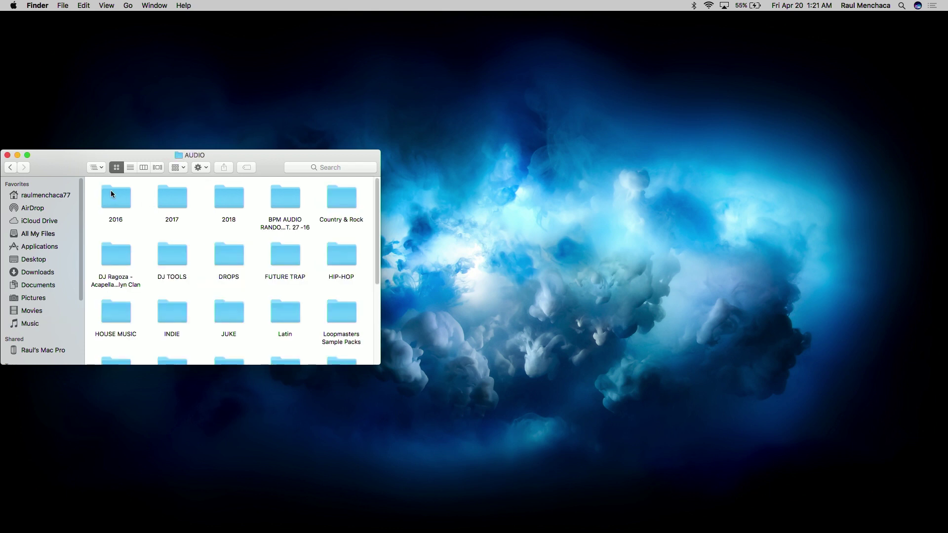
double_click(215, 196)
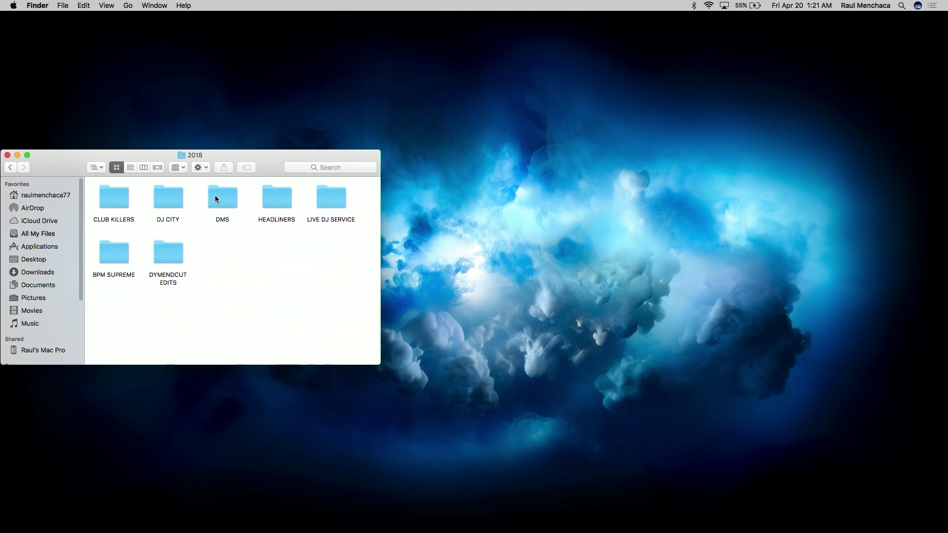
double_click(123, 197)
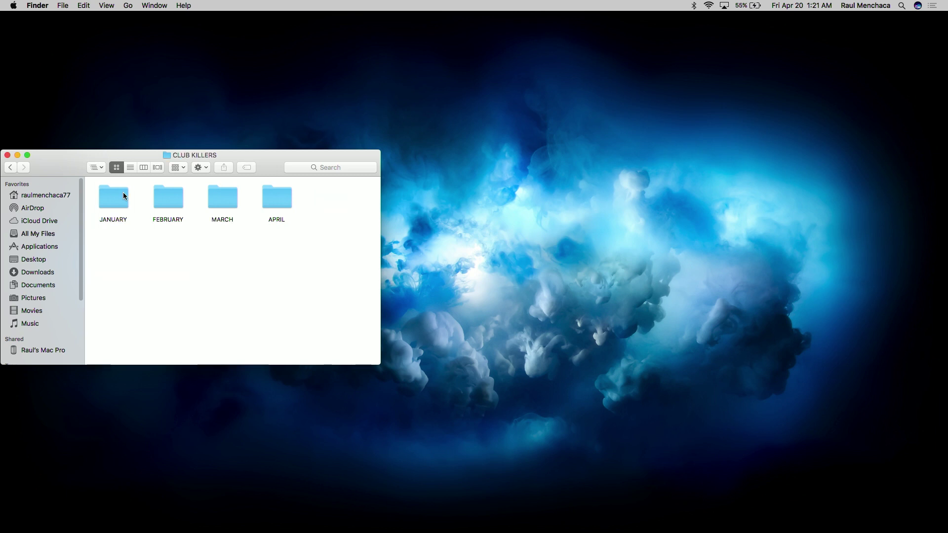
double_click(273, 195)
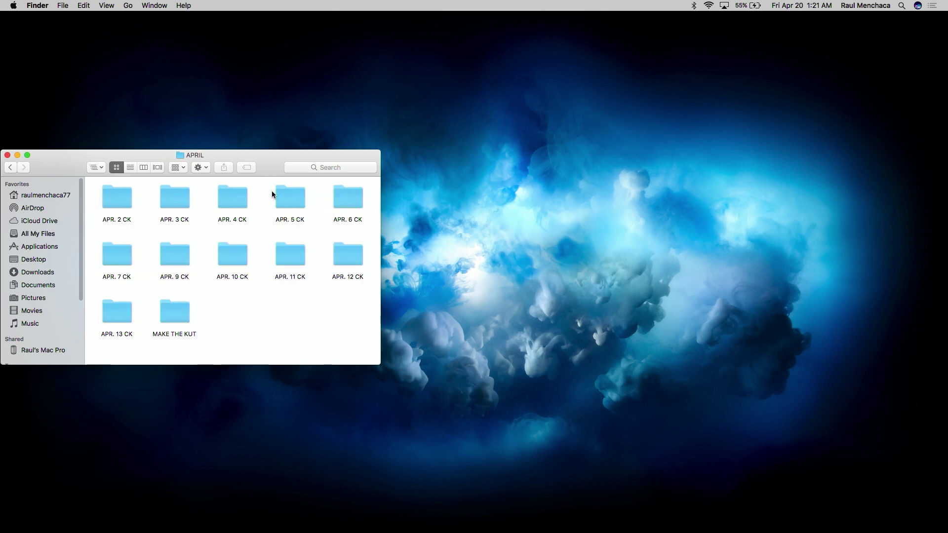
double_click(117, 305)
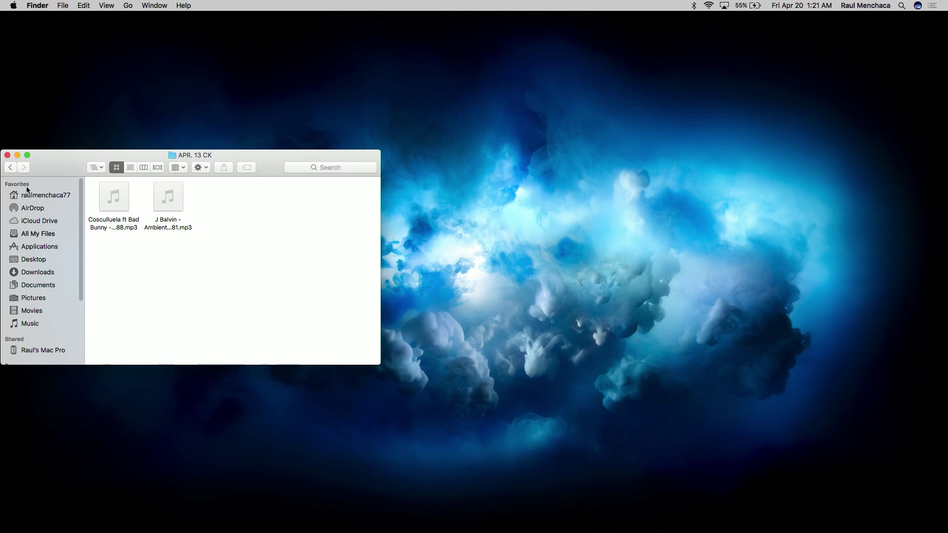
Step back from APR. 13 CK through each parent folder up to Music.
left_click(12, 168)
left_click(12, 168)
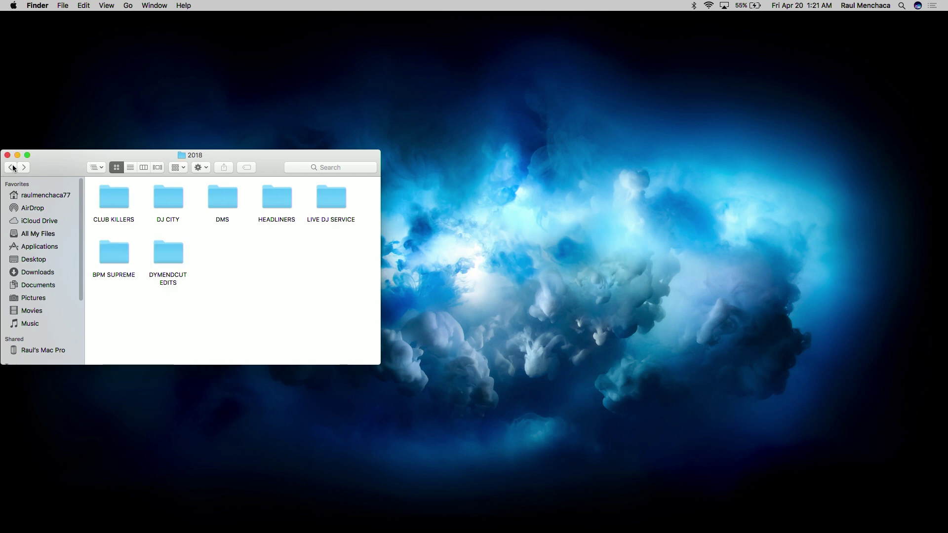
left_click(12, 168)
left_click(12, 168)
left_click(12, 168)
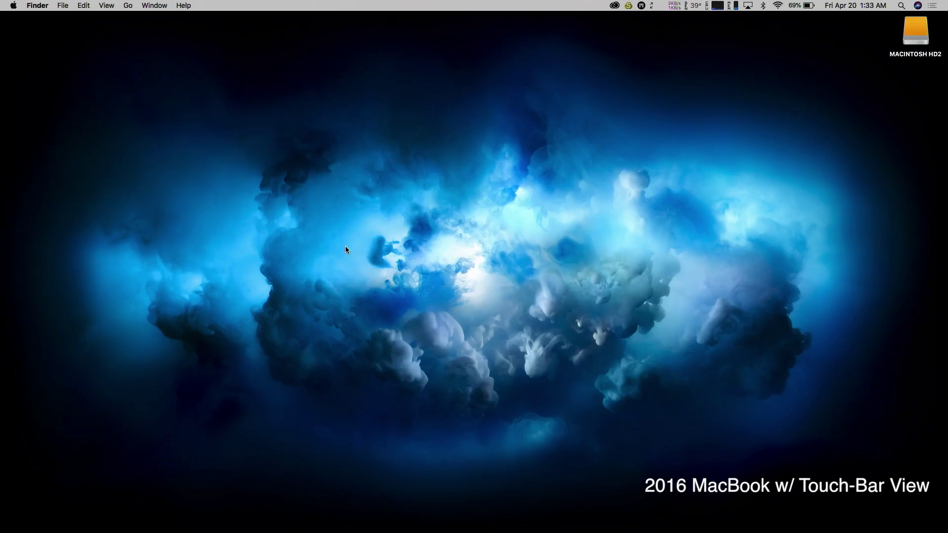
Navigate to MACINTOSH HD2 > Users > home > Music on the other drive.
double_click(911, 42)
double_click(544, 238)
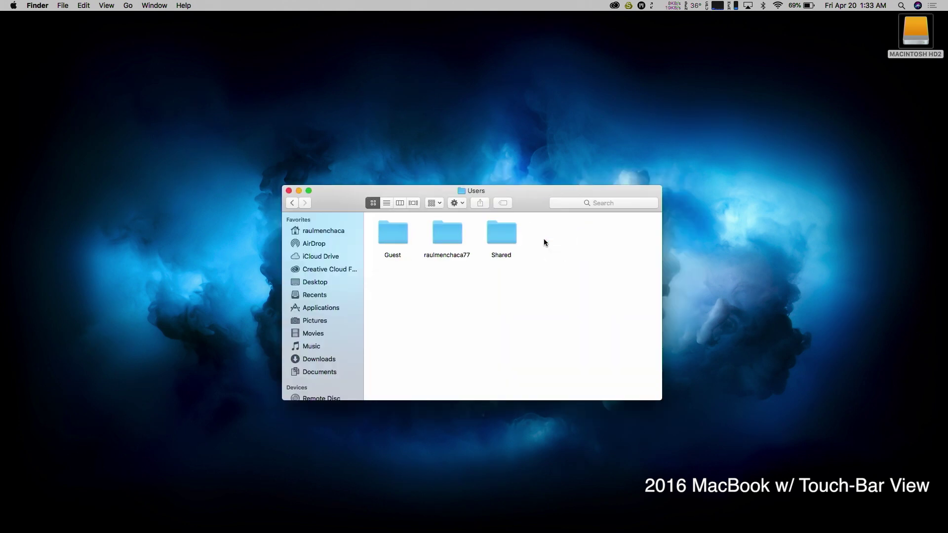
double_click(447, 242)
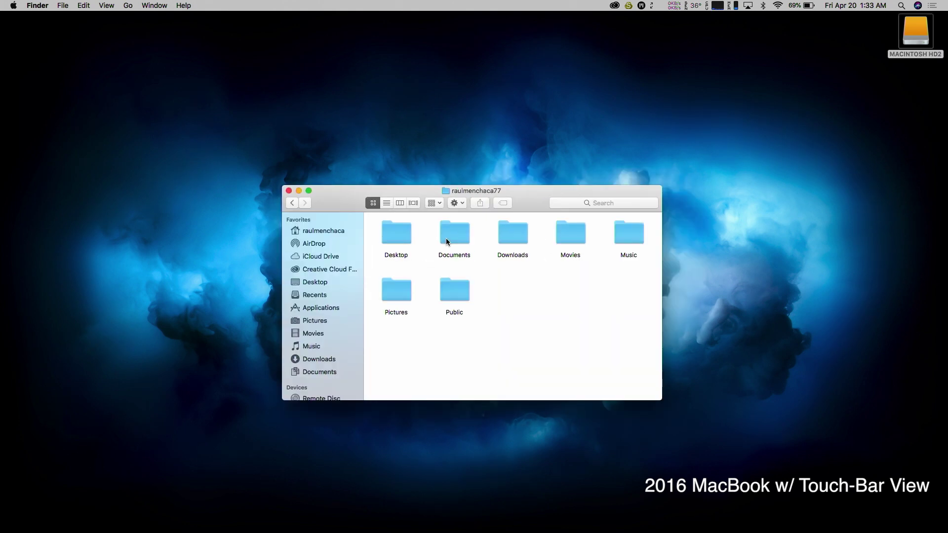
double_click(626, 233)
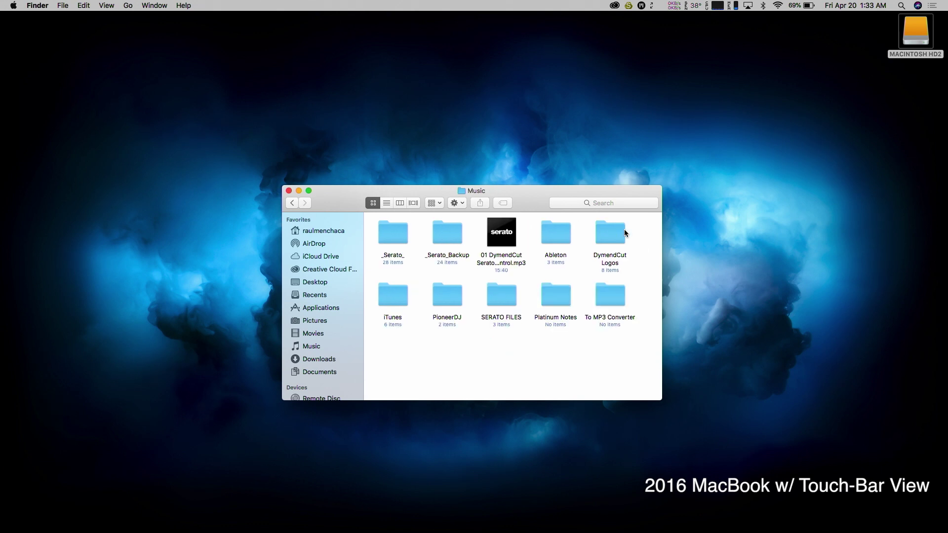
Drag _Serato_, _Serato_Backup and SERATO FILES into a second window showing this Mac's Music folder.
right_click(39, 516)
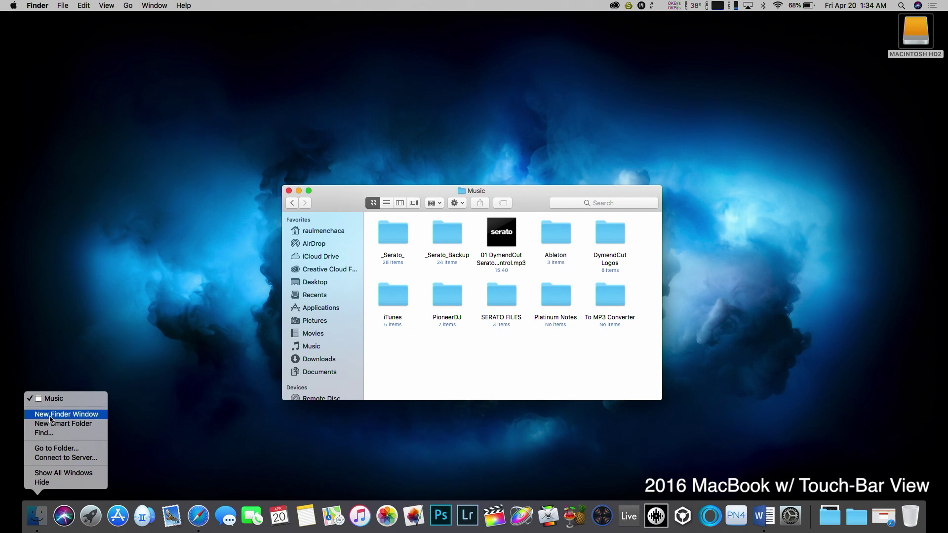
left_click(51, 420)
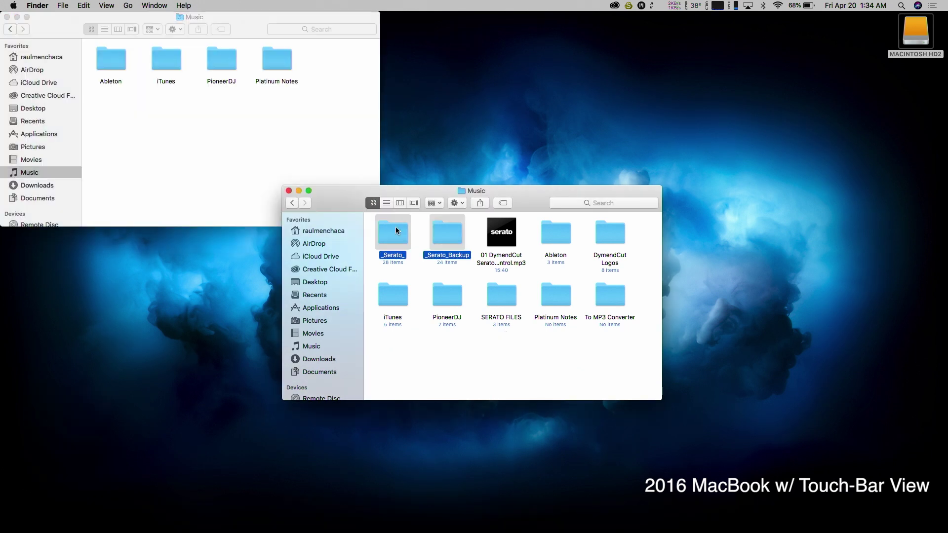
left_click_drag(396, 230, 116, 107)
left_click_drag(501, 296, 174, 123)
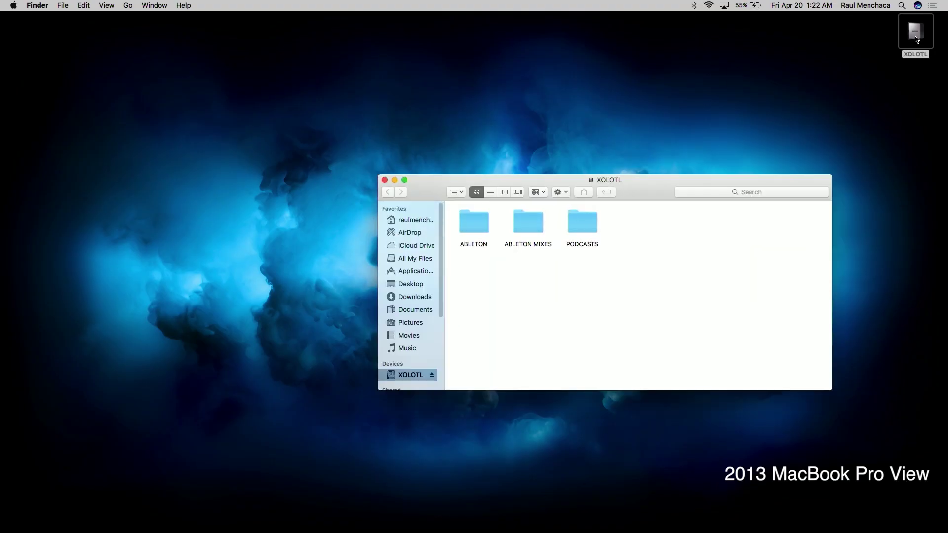
Copy the _Serato_ and _Serato_Backup folders from Music onto the XOLOTL drive.
key("super+n")
left_click(31, 323)
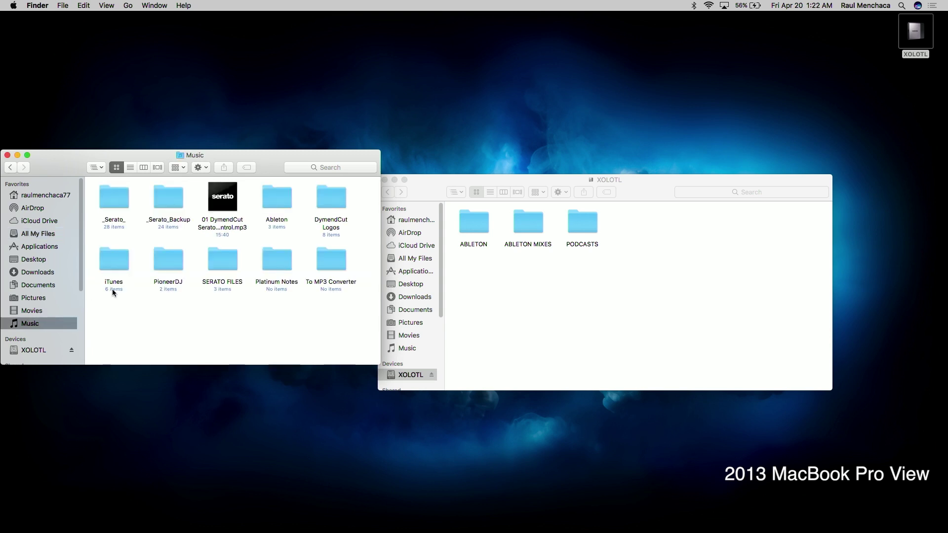
left_click_drag(189, 191, 484, 271)
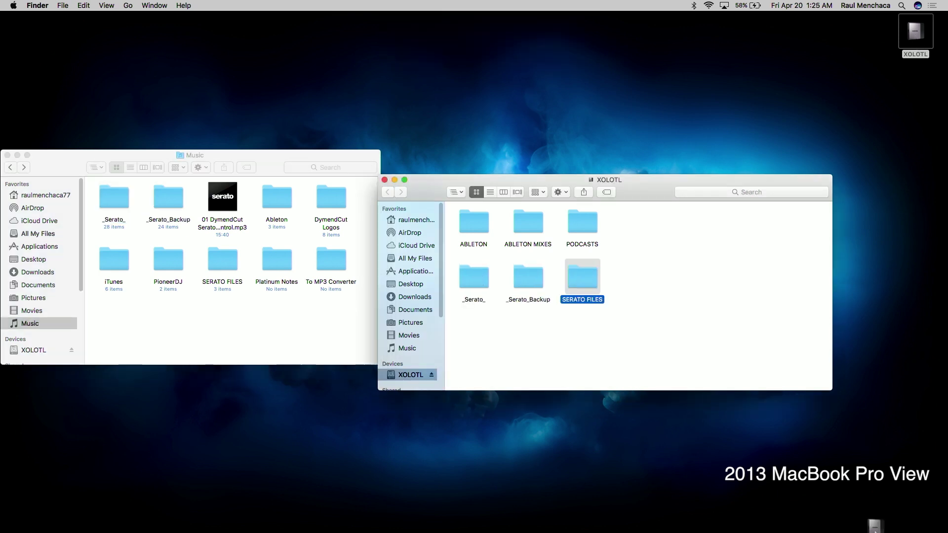
Eject the XOLOTL drive by dragging it to the Trash.
mouse_move(731, 527)
left_click_drag(730, 526, 731, 526)
left_click(605, 423)
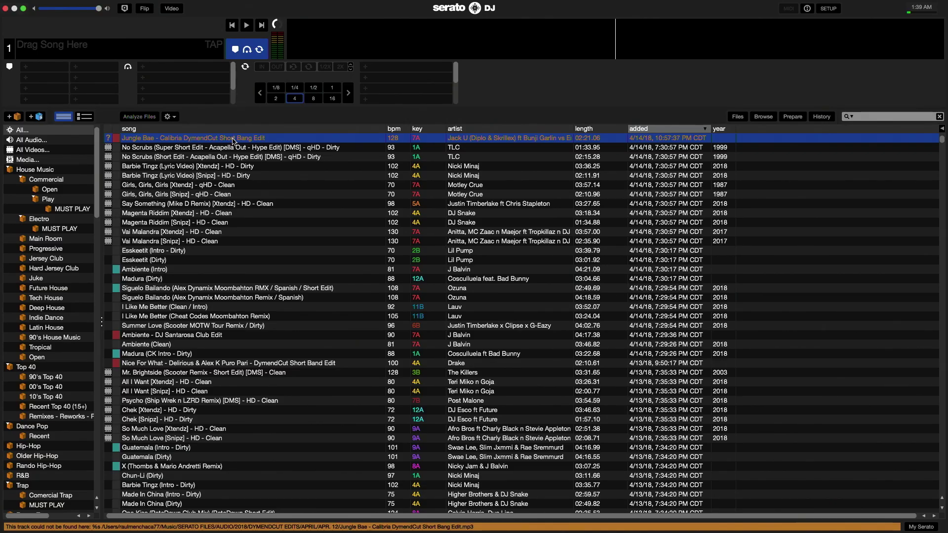
Step down through the first tracks to flag missing files, then show the Files panel.
key("Down")
key("Down")
key("Down")
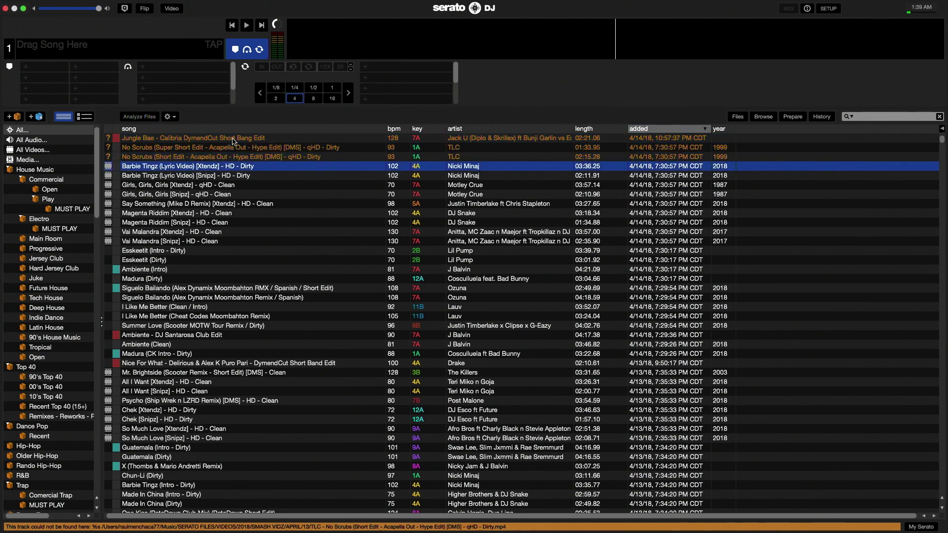
key("Down")
key("Down")
key("Down")
key("Down")
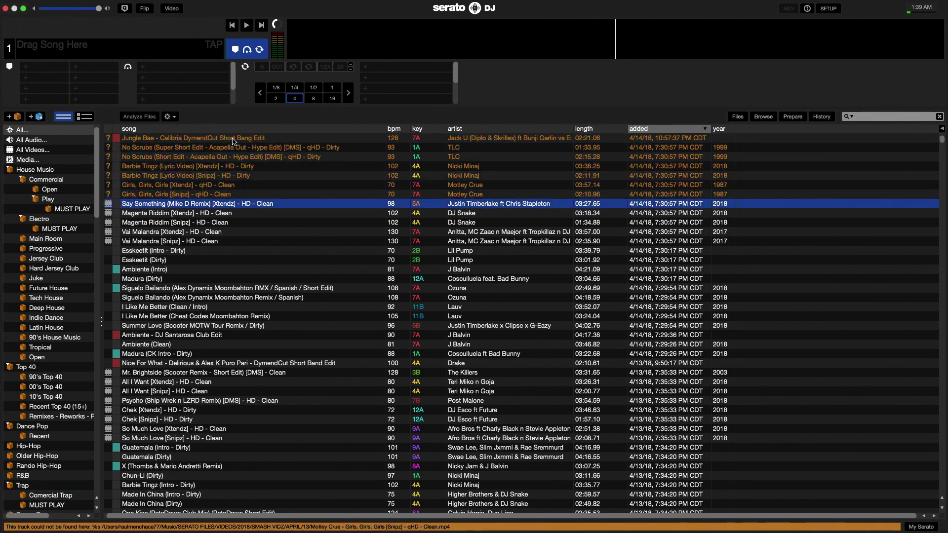
key("Down")
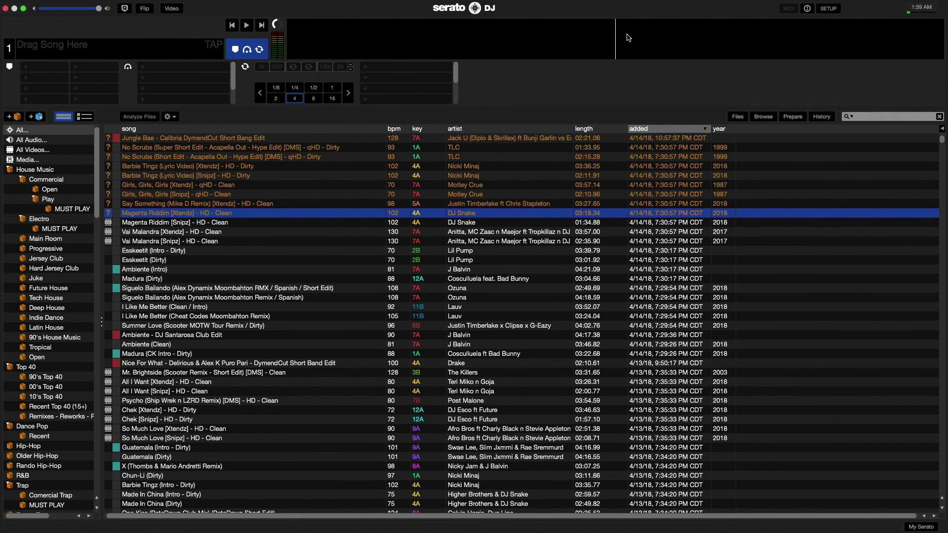
left_click(738, 118)
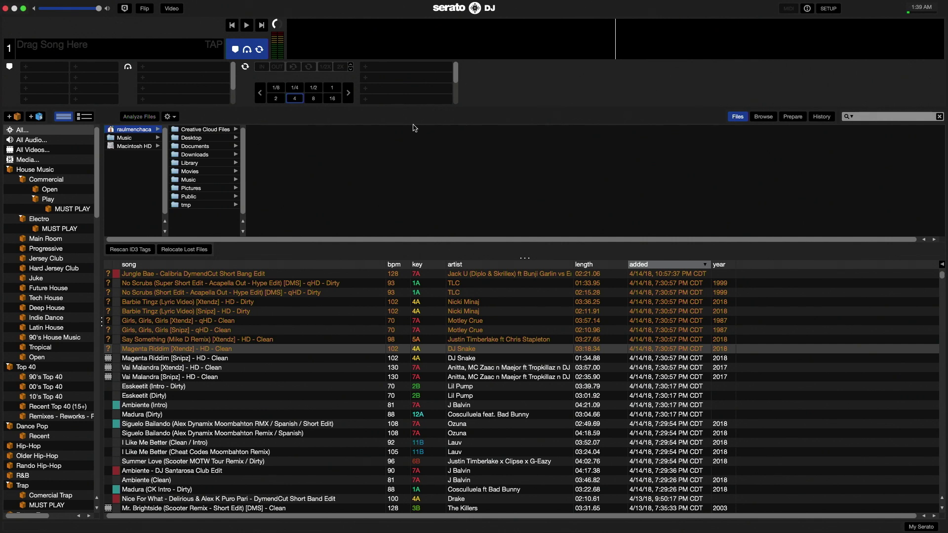
Run Relocate Lost Files and sort the library by date added, newest first.
left_click(181, 250)
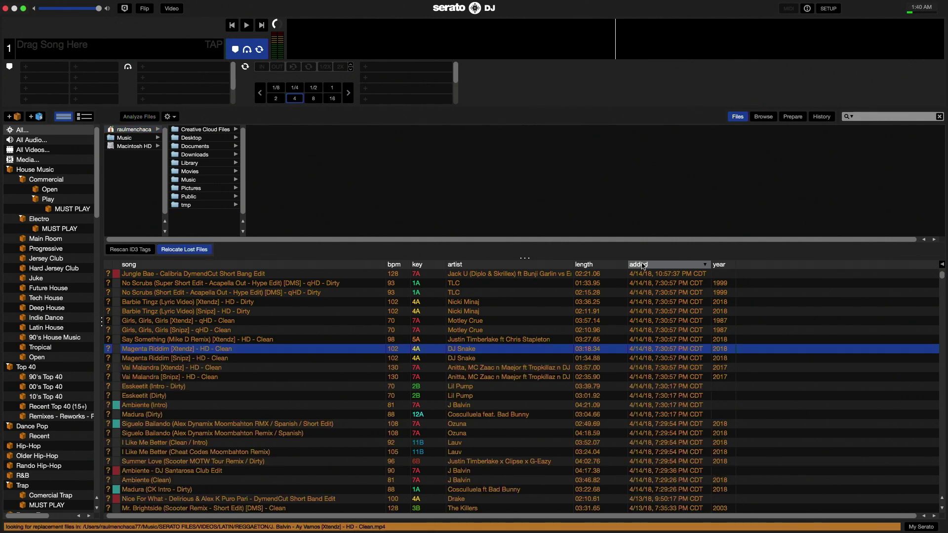
left_click(644, 265)
left_click(644, 265)
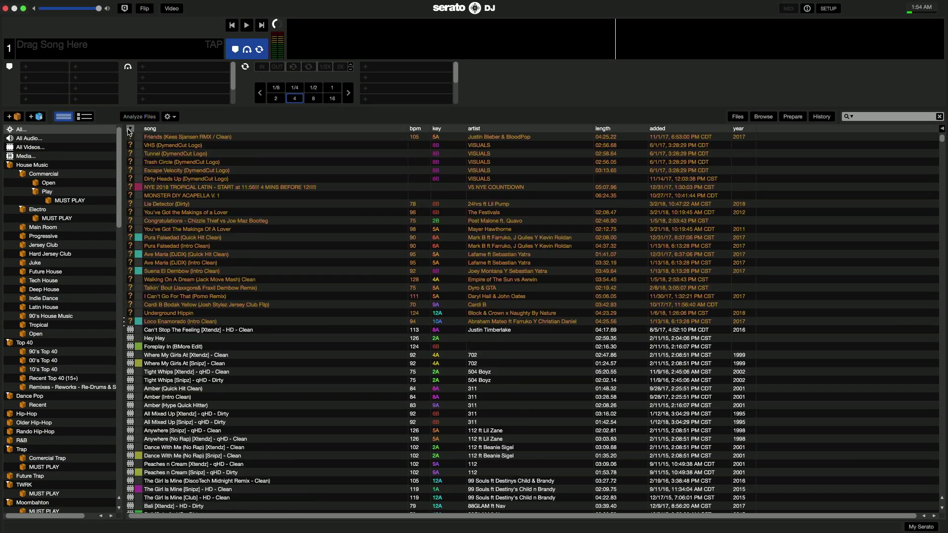
Inspect the missing VHS and Trash Circle DymendCut Logo tracks and Can't Stop The Feeling.
left_click(170, 145)
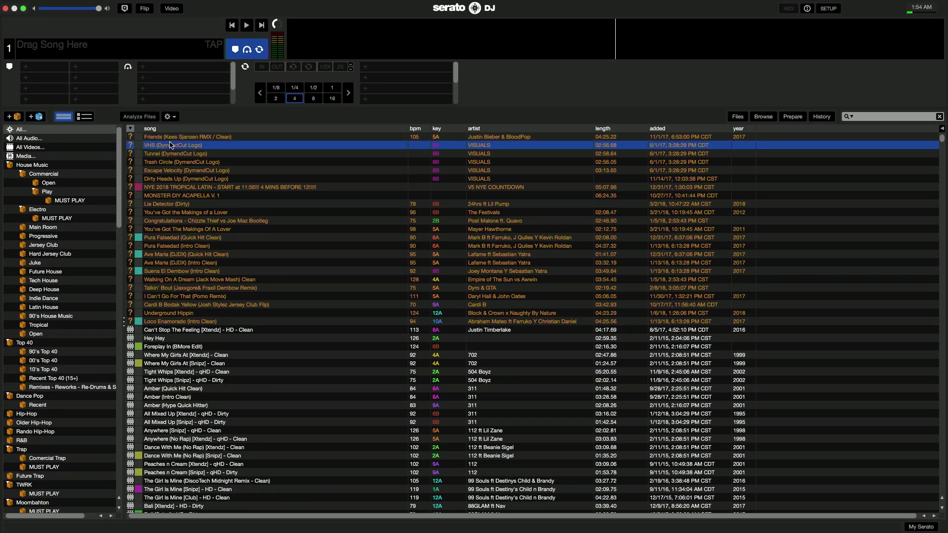
left_click(186, 330)
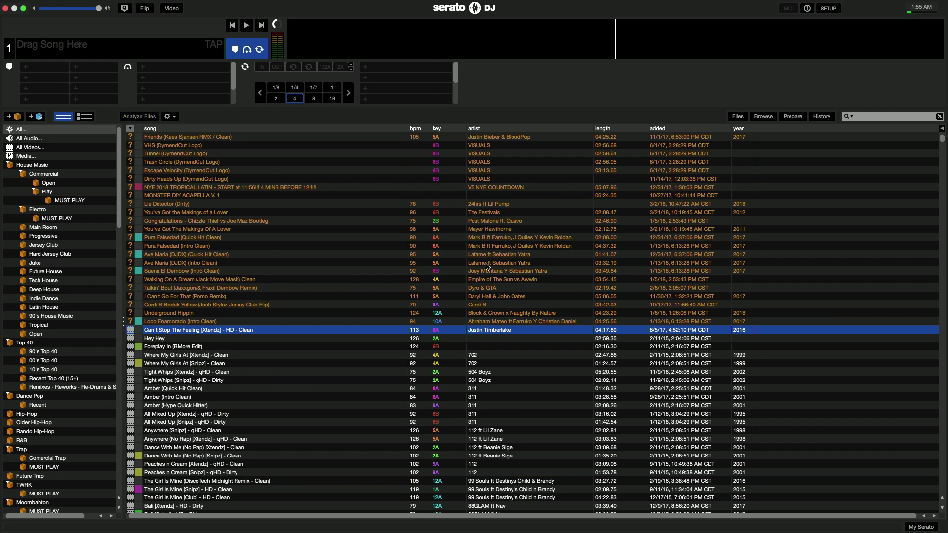
left_click(437, 163)
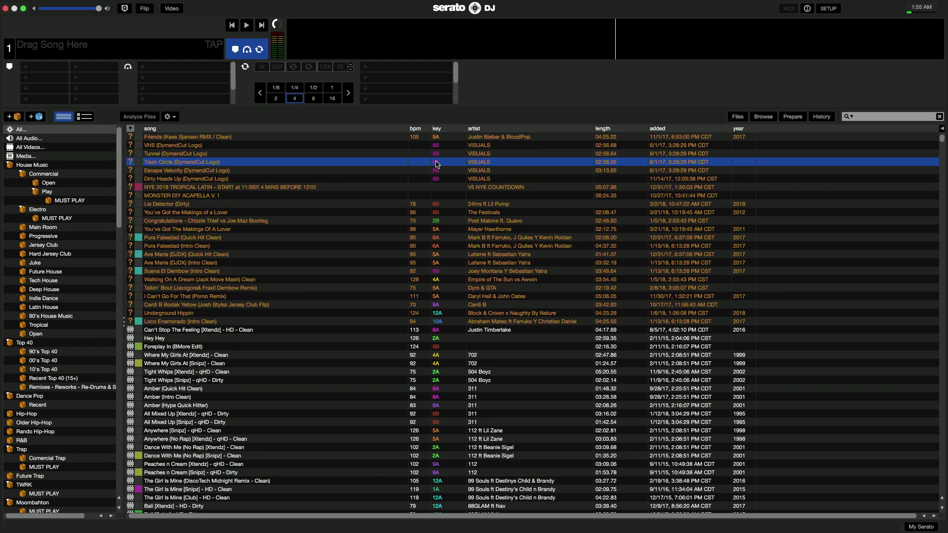